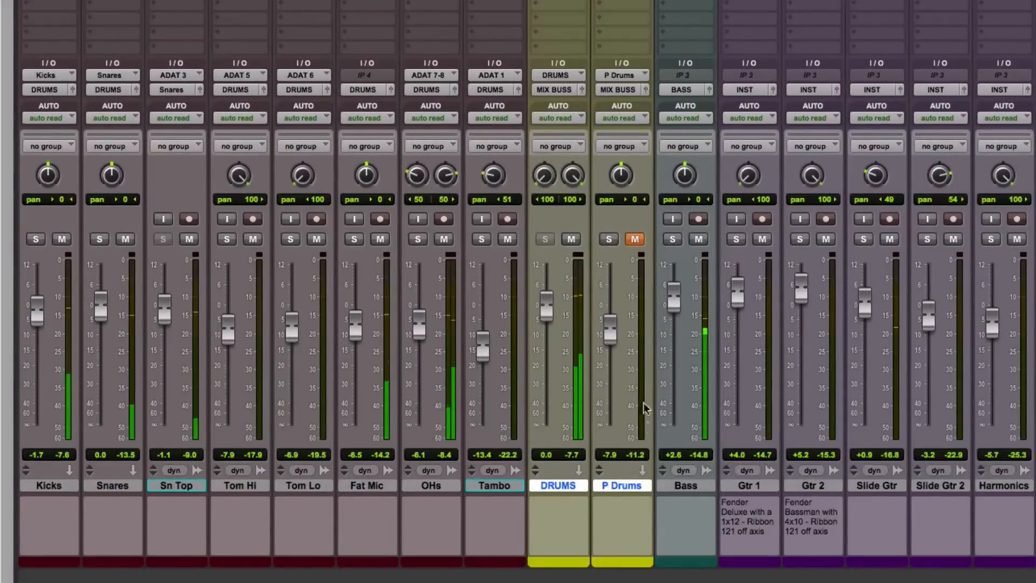
# Compare the drum mix with the P Drums track muted and unmuted during playback, leaving it unmuted and playback stopped
pyautogui.click(636, 240)
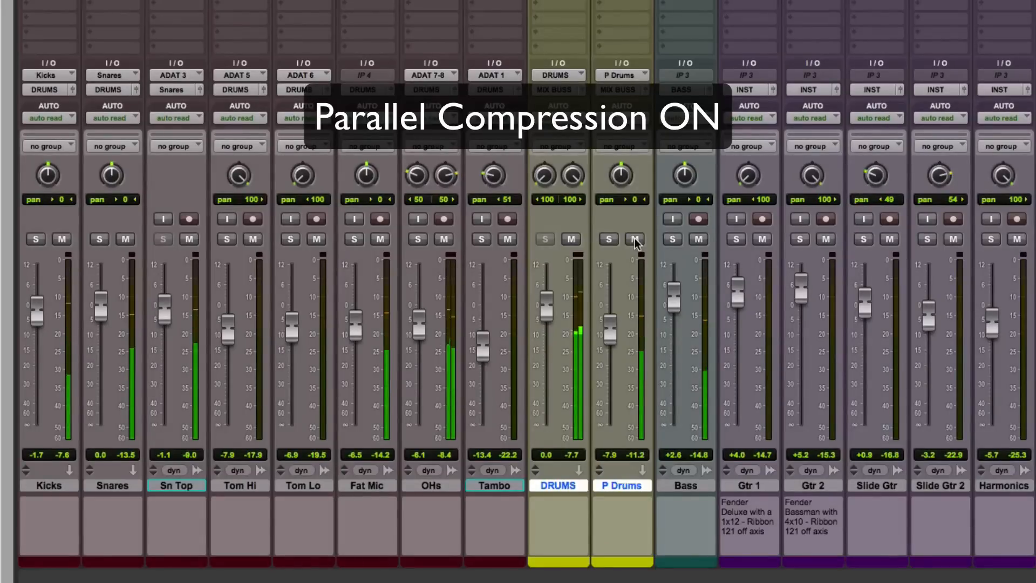
pyautogui.click(636, 240)
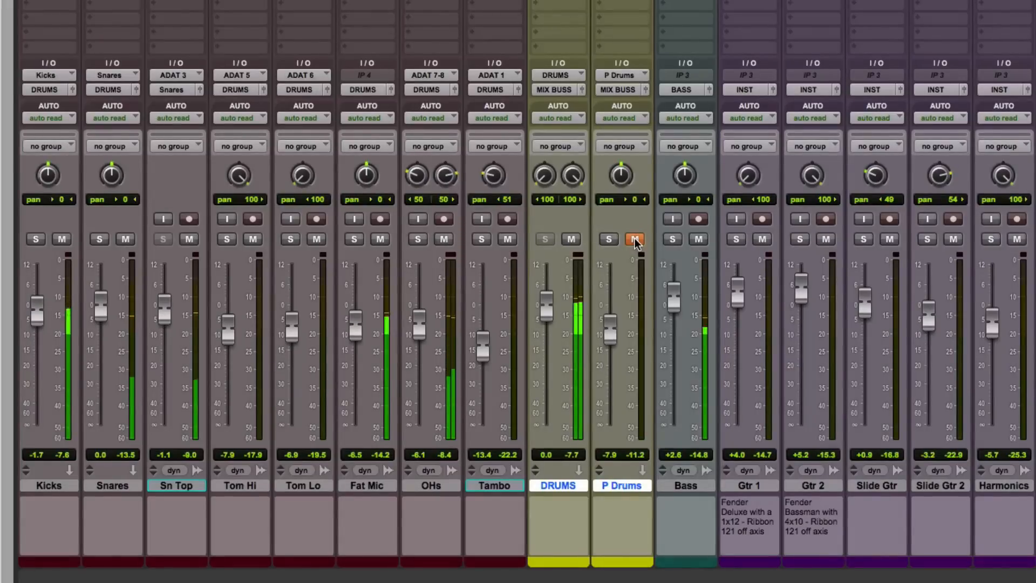
pyautogui.click(635, 240)
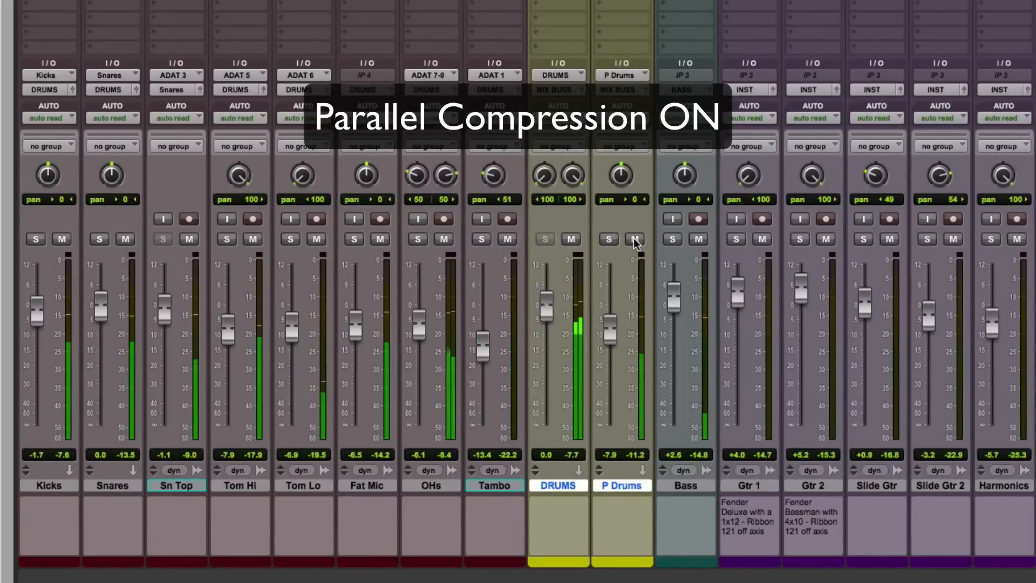
pyautogui.press('space')
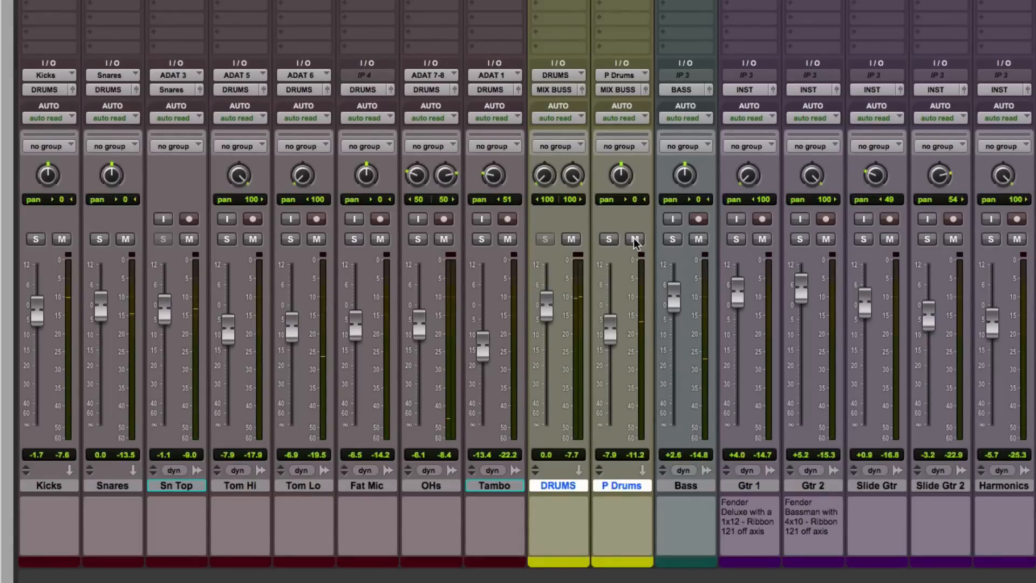
# Play the song from a muted P Drums track and switch its mute off and on to compare the parallel compression
pyautogui.hscroll(6, 634, 243)
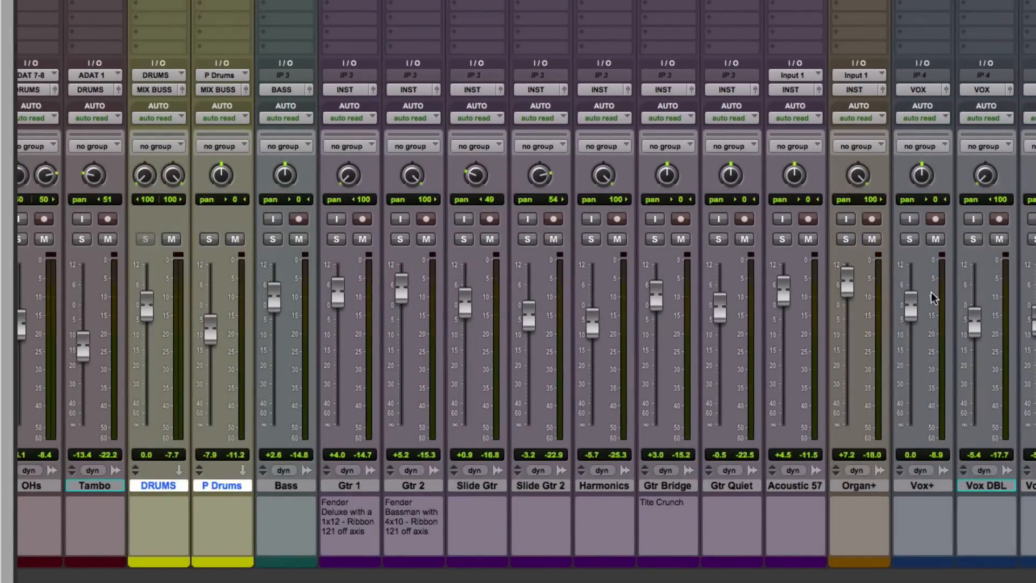
pyautogui.hscroll(-6, 934, 298)
pyautogui.click(630, 241)
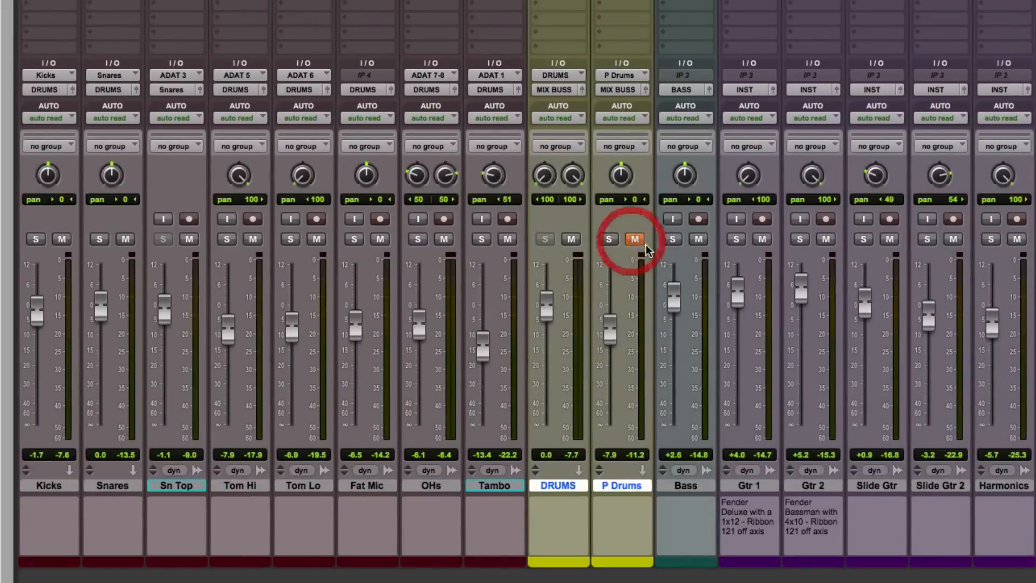
pyautogui.press('space')
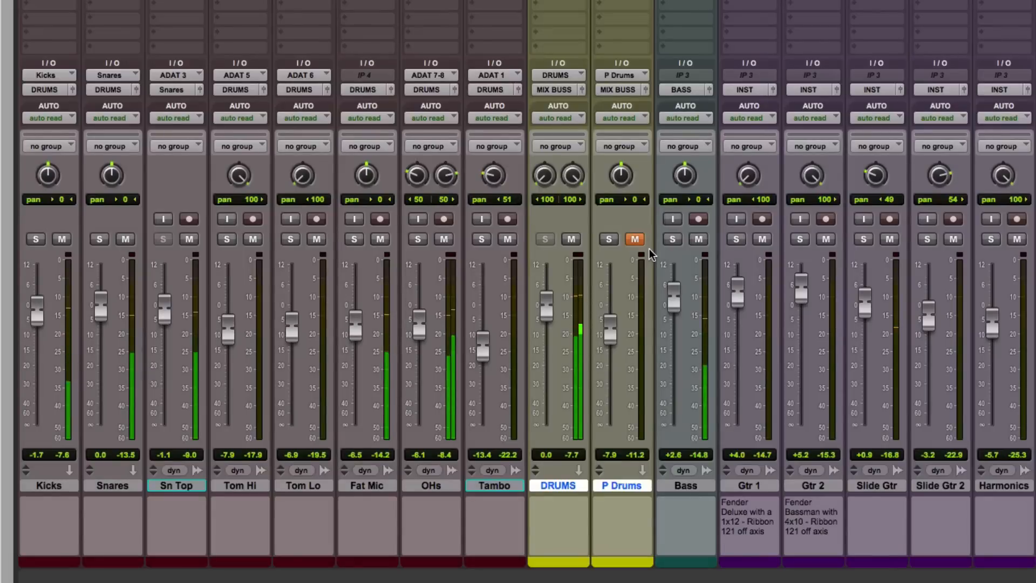
pyautogui.click(638, 242)
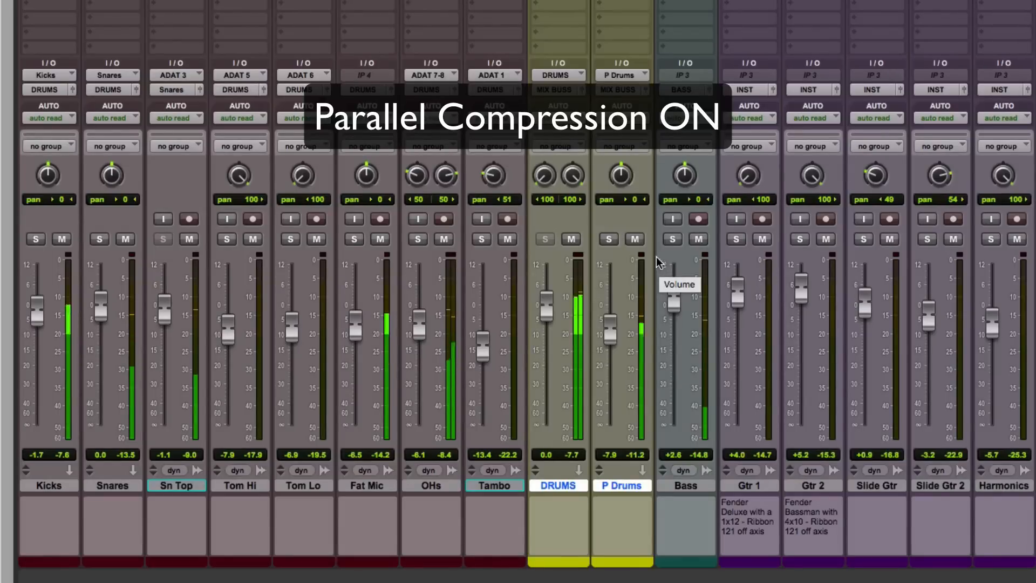
pyautogui.click(638, 241)
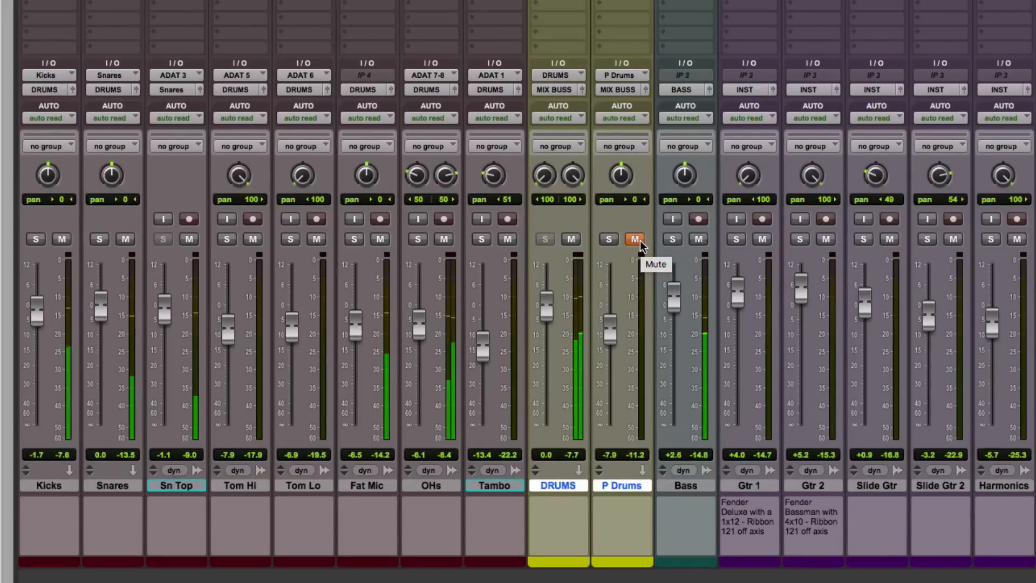
pyautogui.click(640, 243)
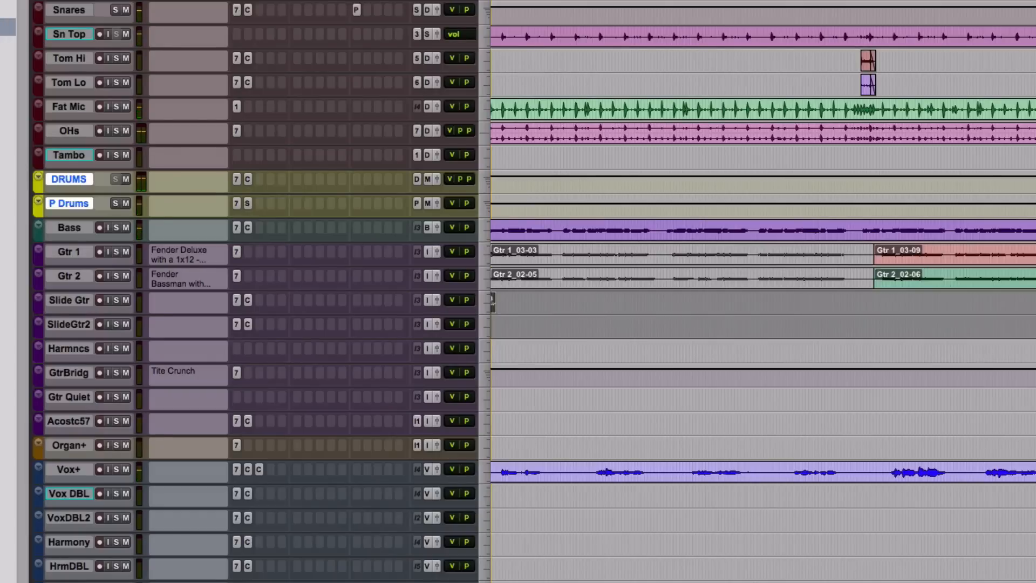
# Play the section where the Tambo and Organ clips enter, comparing it with P Drums muted and unmuted
pyautogui.hscroll(6, 975, 367)
pyautogui.click(960, 399)
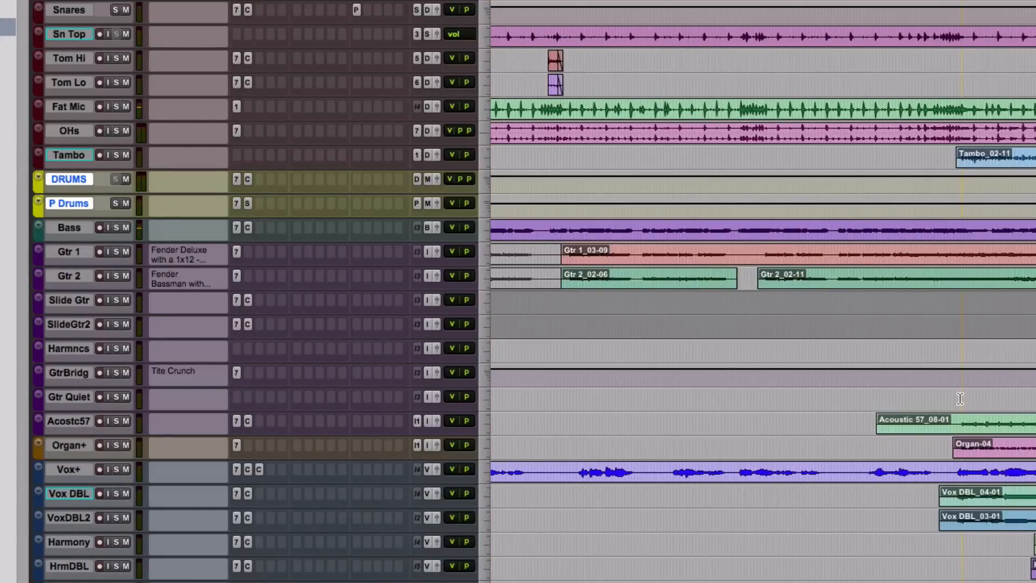
pyautogui.press('super+equal')
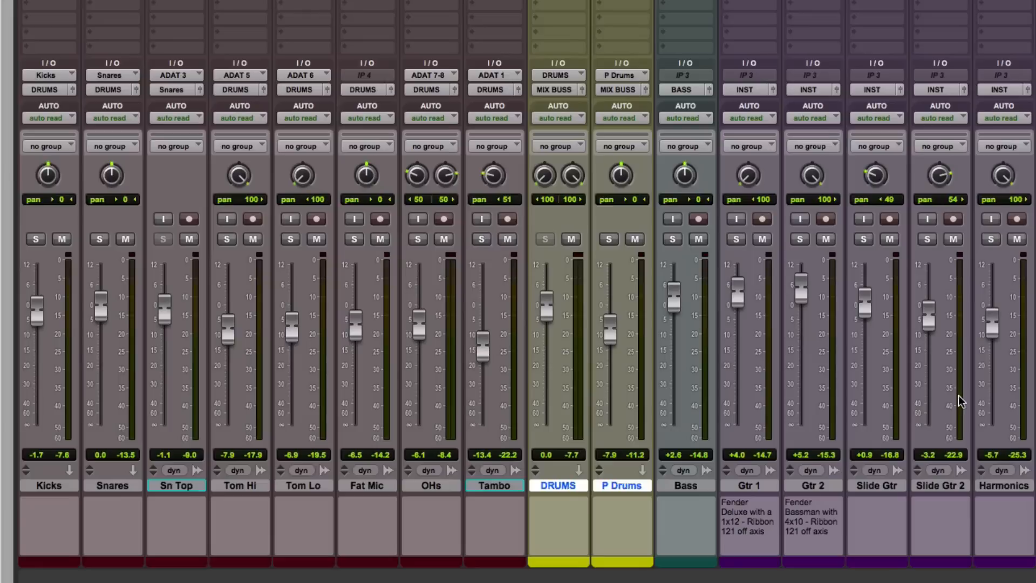
pyautogui.click(635, 239)
pyautogui.press('space')
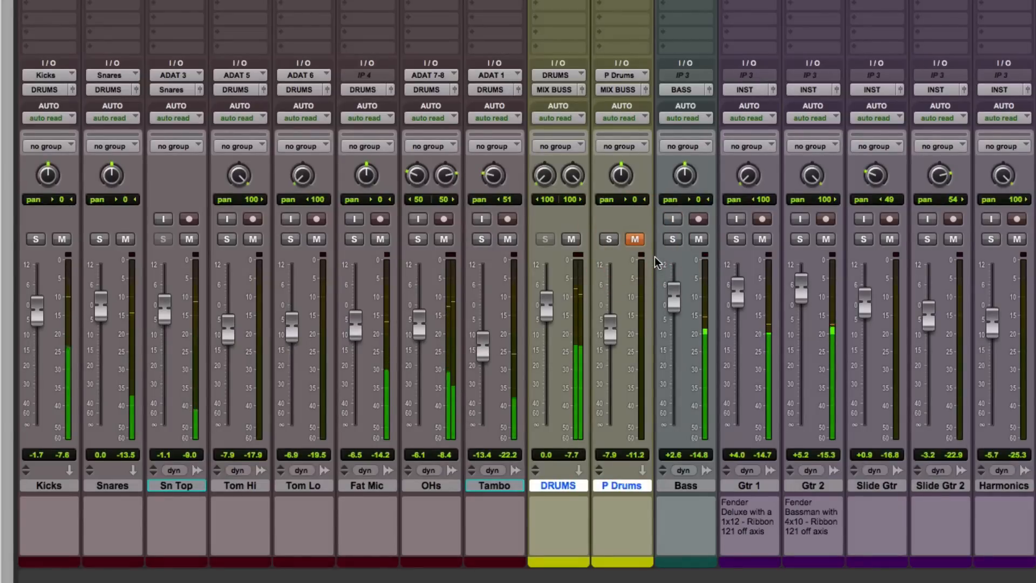
pyautogui.click(640, 242)
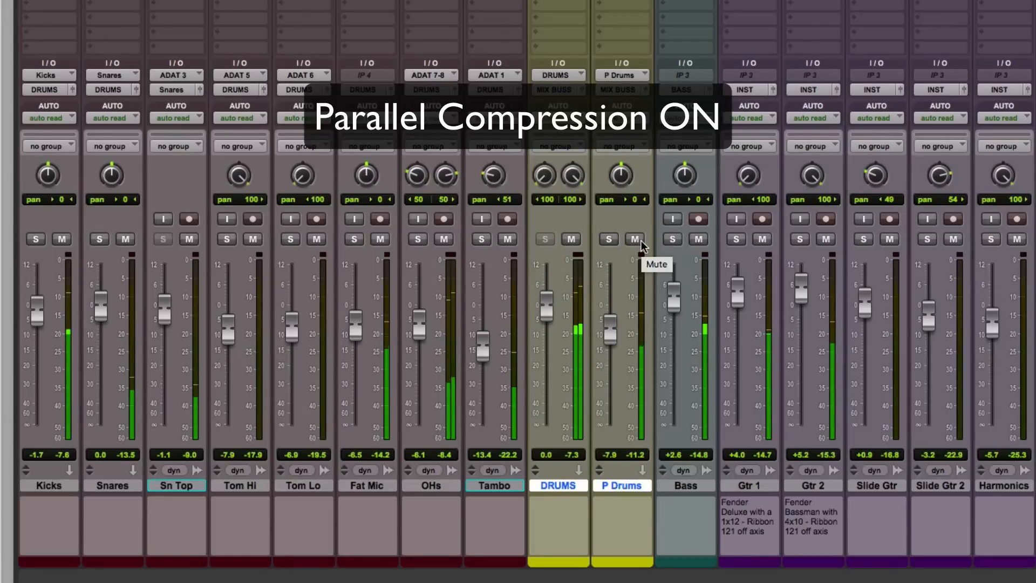
pyautogui.click(636, 241)
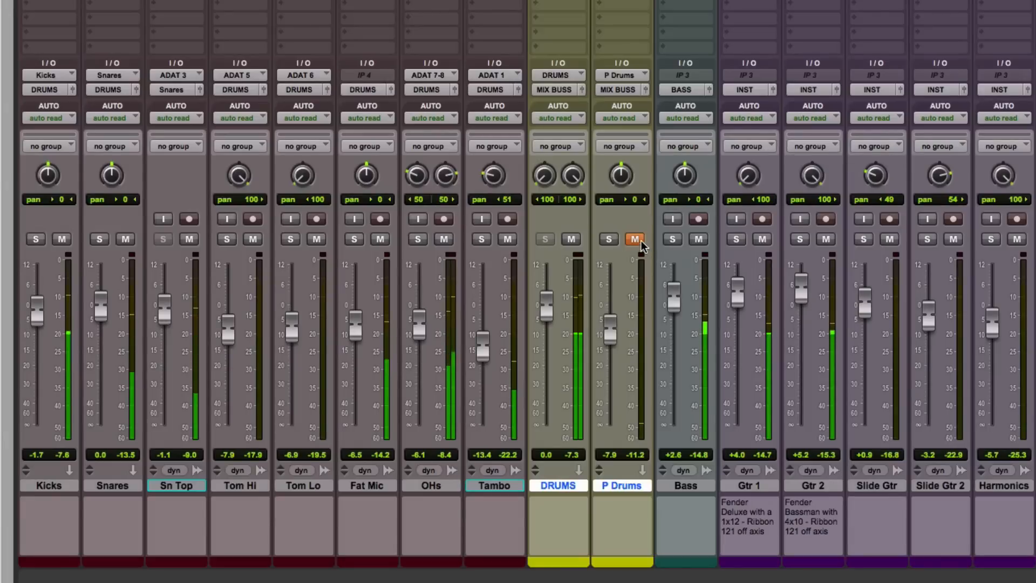
pyautogui.click(642, 244)
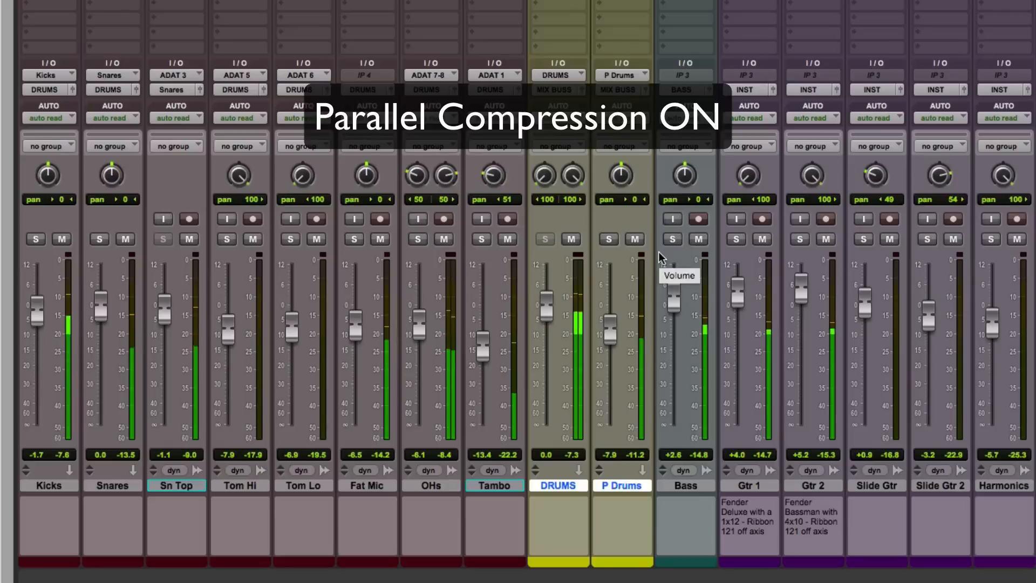
pyautogui.press('space')
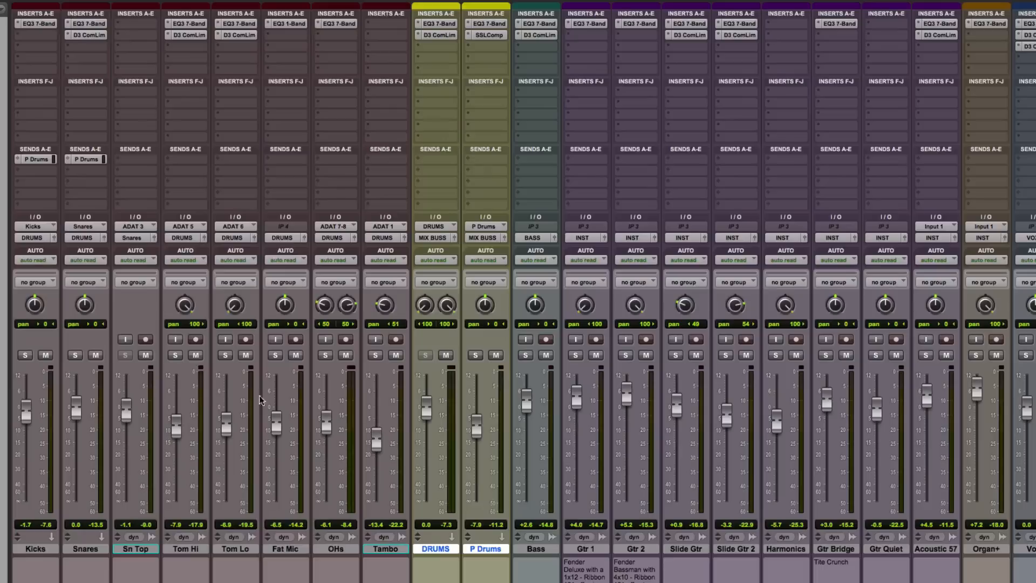
# Mute the P Drums track and open the Kicks track's P Drums send window, placing it beside the Snares and Sn Top channels
pyautogui.click(628, 245)
pyautogui.click(494, 355)
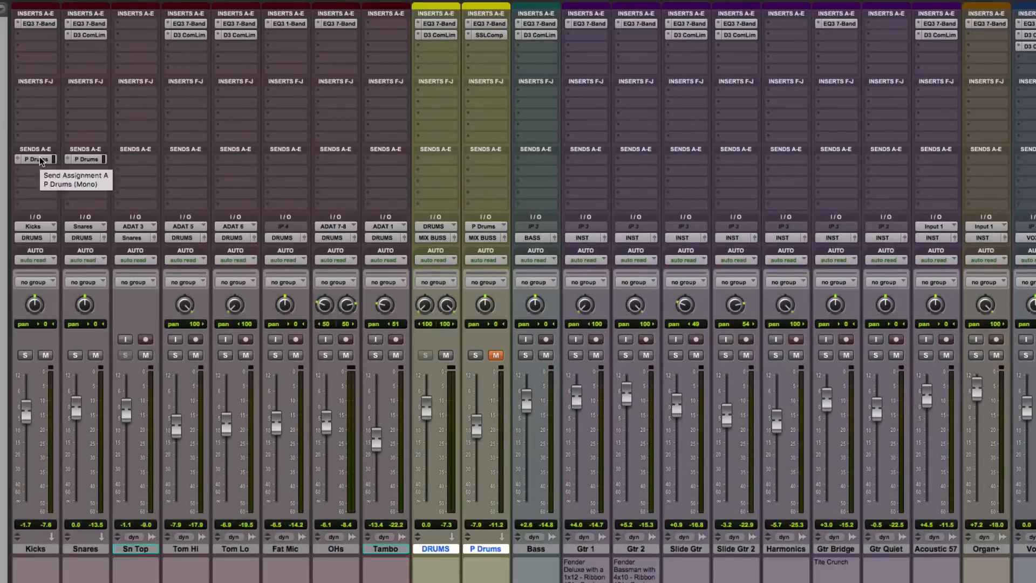
pyautogui.click(40, 159)
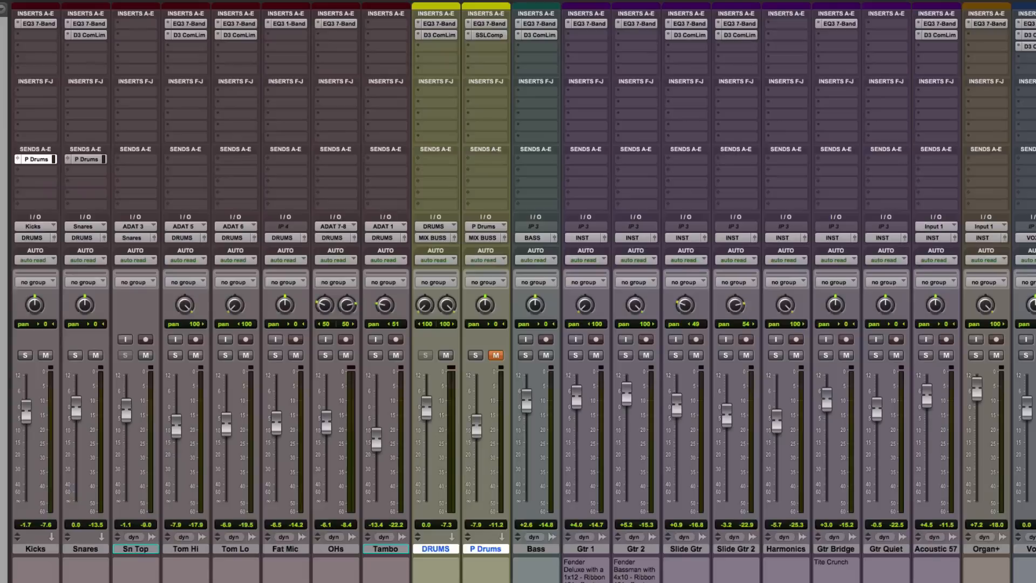
pyautogui.moveTo(483, 239); pyautogui.dragTo(236, 170)
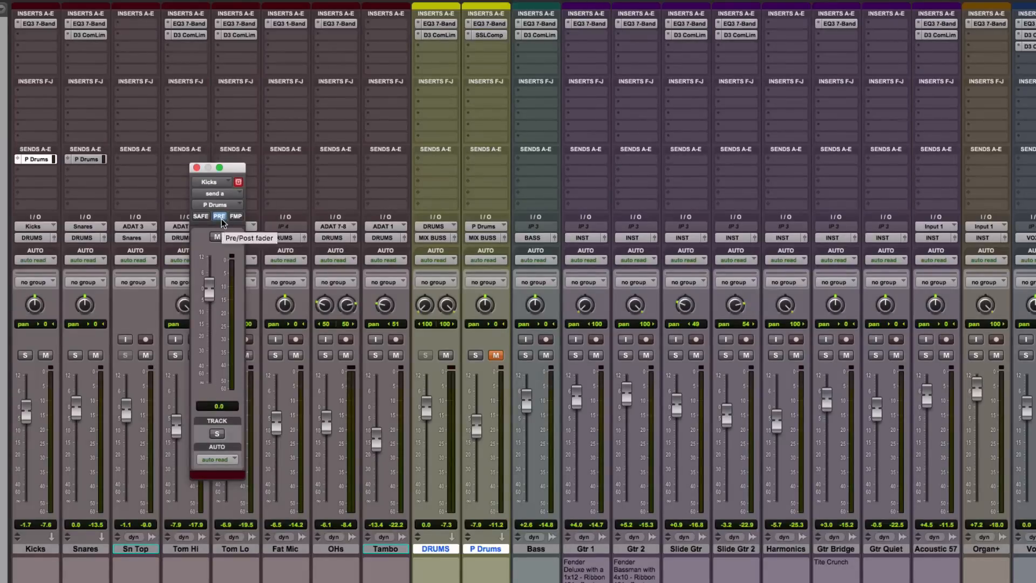
# Mute and unmute the Kicks track, and audition it in solo
pyautogui.click(47, 356)
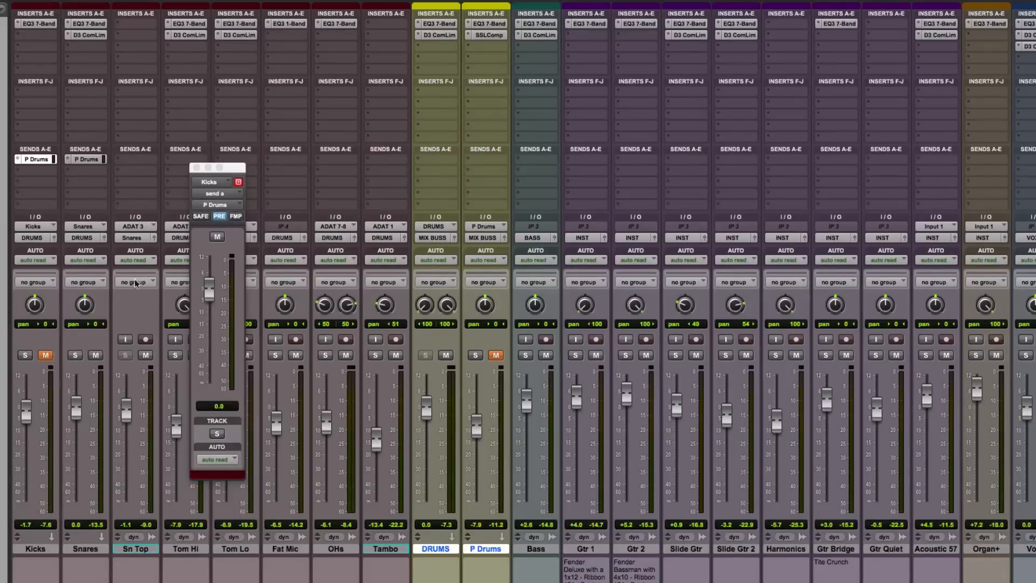
pyautogui.click(46, 355)
pyautogui.click(25, 355)
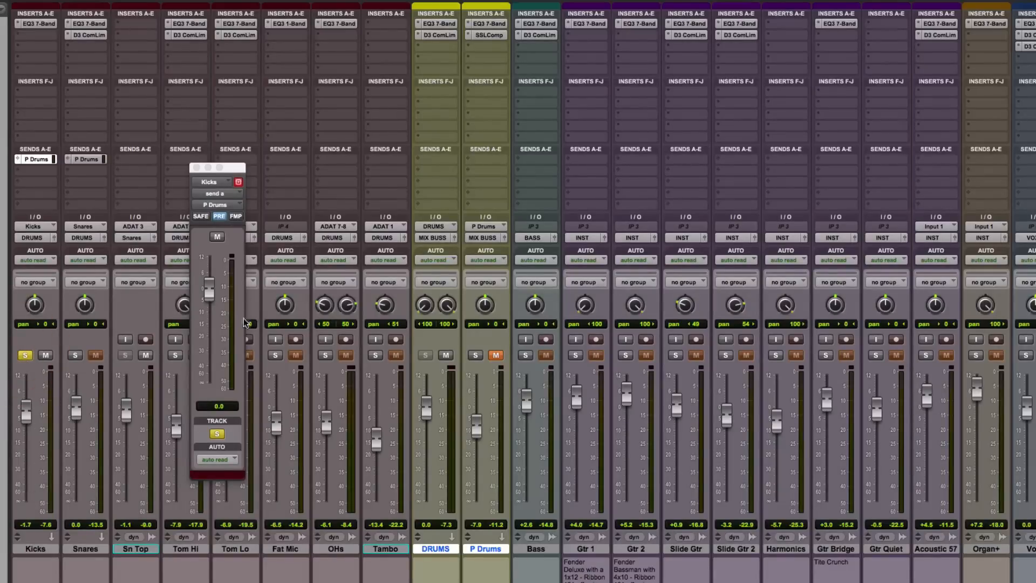
pyautogui.press('space')
# Assign send A on the Kicks track to the P Drums (Mono) track, and select only the P Drums track
pyautogui.click(17, 159)
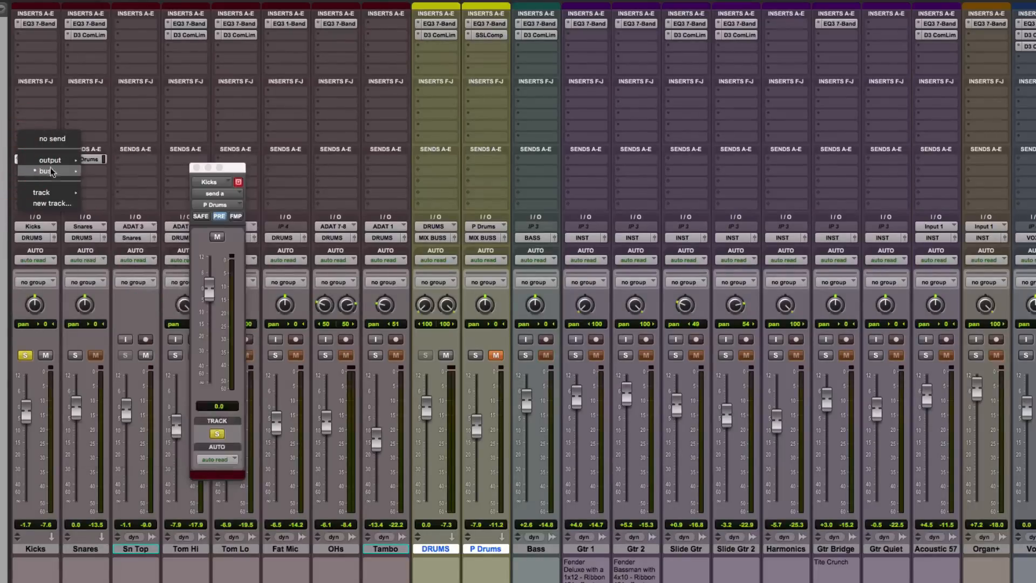
pyautogui.moveTo(50, 170)
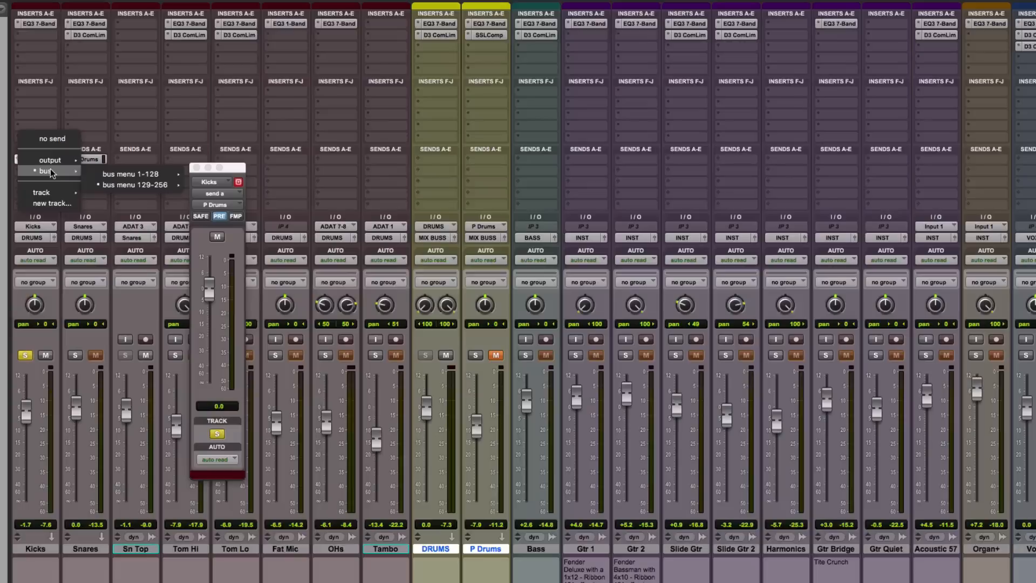
pyautogui.moveTo(135, 185)
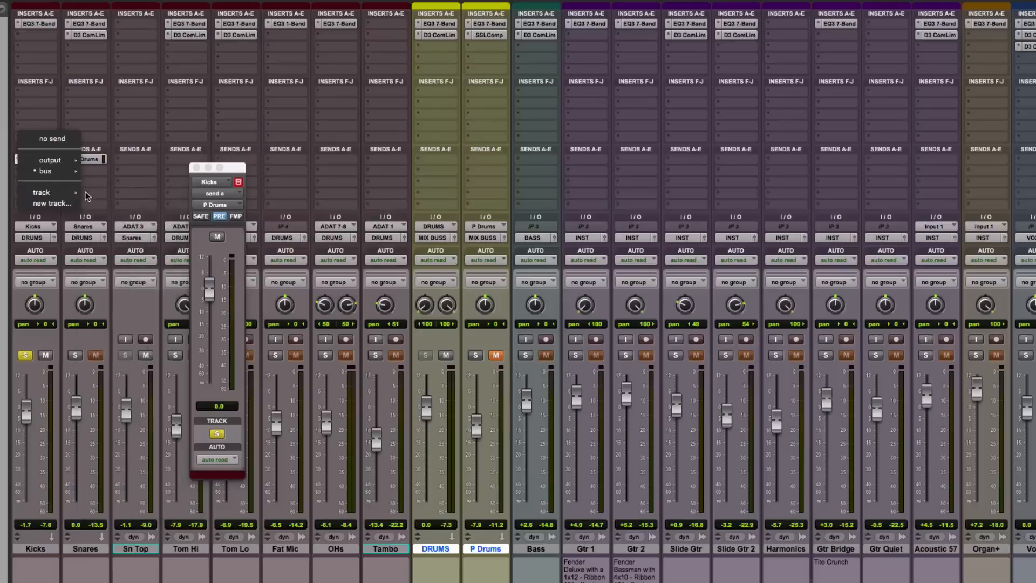
pyautogui.moveTo(74, 196)
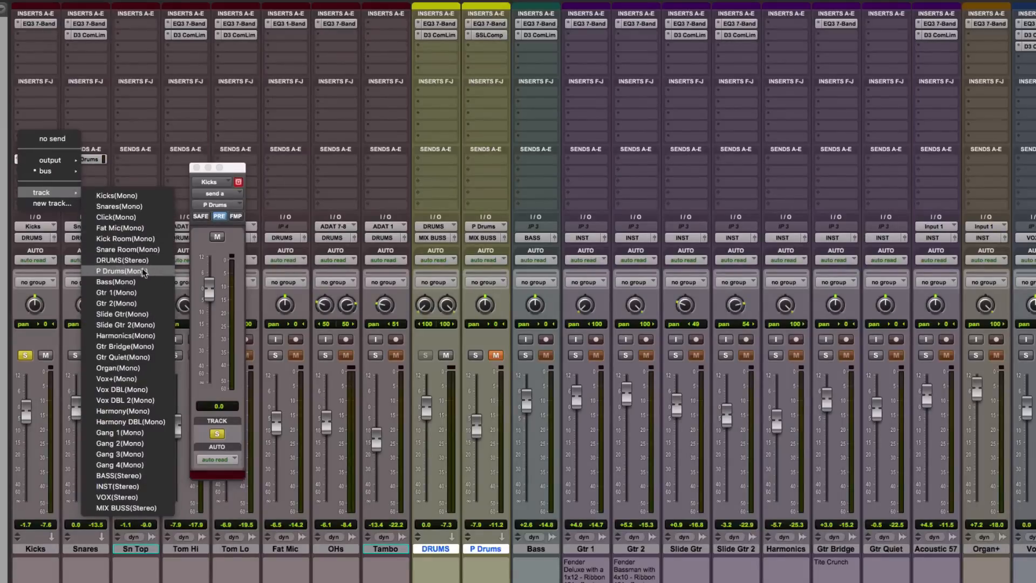
pyautogui.click(122, 271)
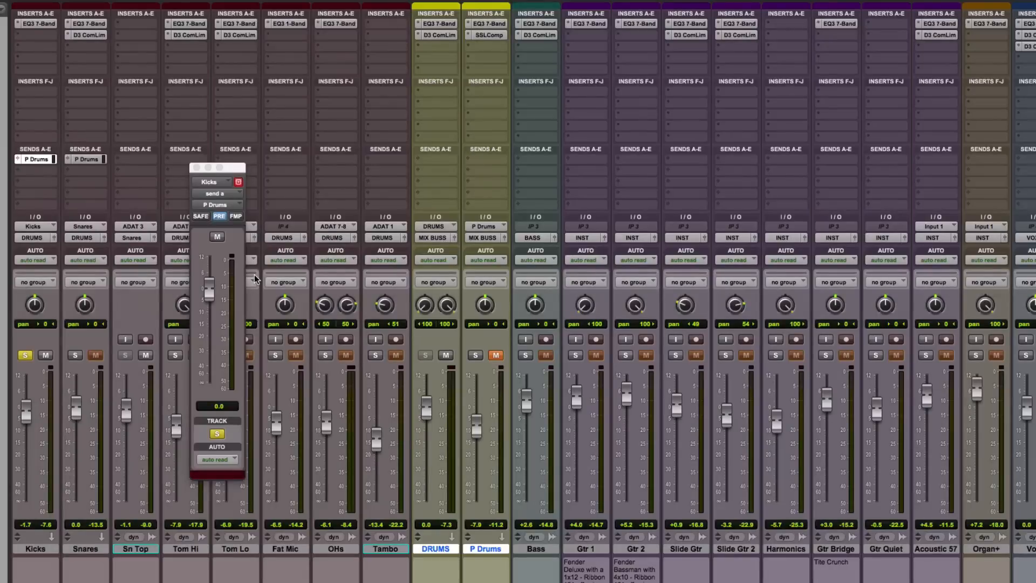
pyautogui.click(524, 549)
pyautogui.click(491, 549)
# Move the solo from Kicks to Snares and open the Snares track's P Drums send window
pyautogui.click(24, 355)
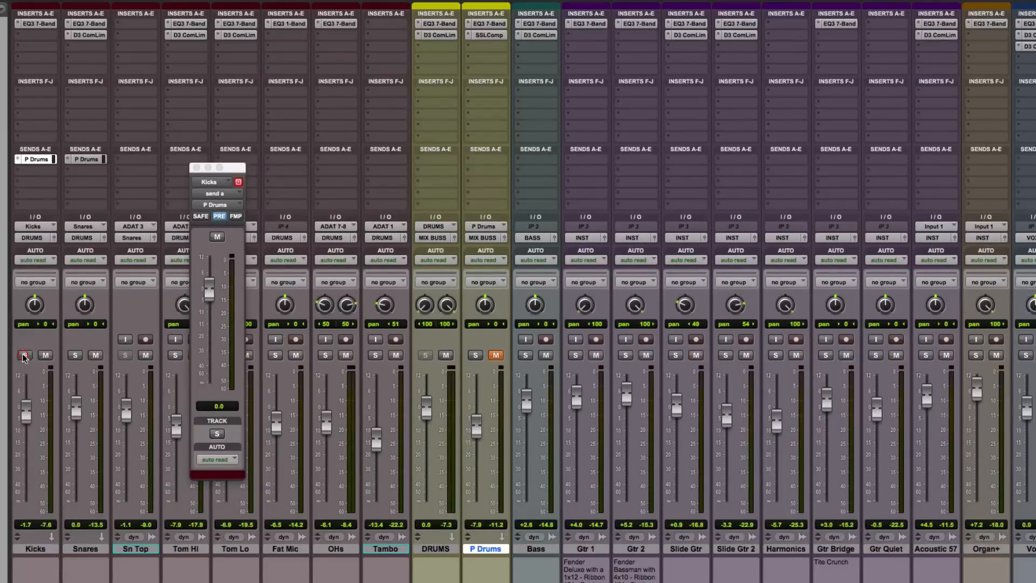
pyautogui.click(77, 356)
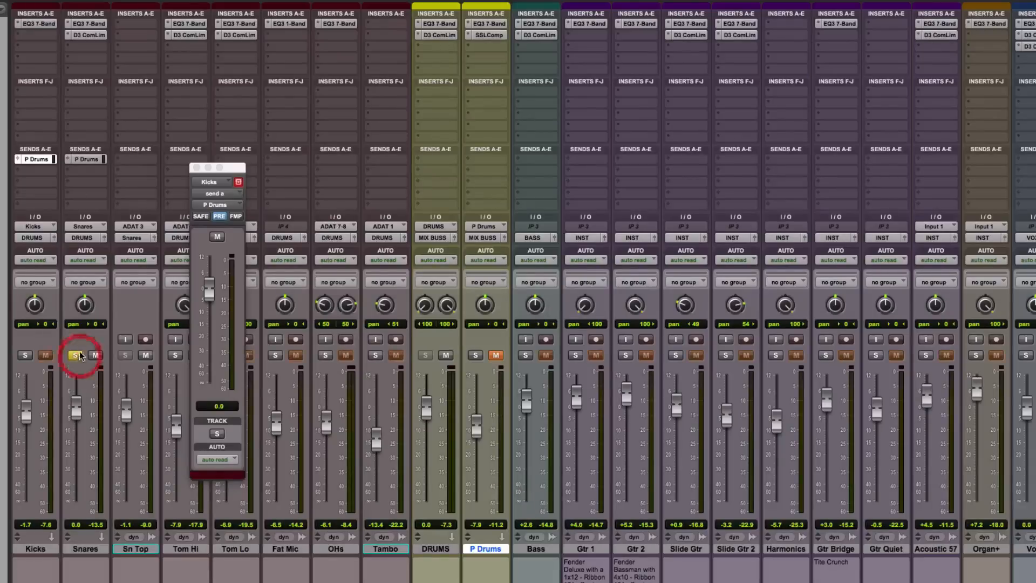
pyautogui.click(89, 158)
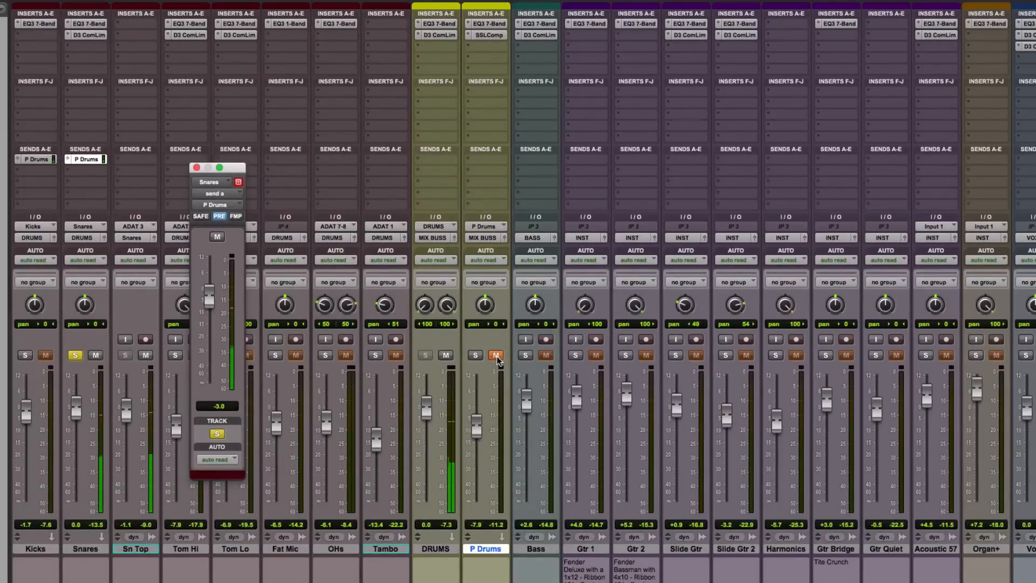
# Take Snares out of solo, and unmute and solo the P Drums track
pyautogui.click(75, 355)
pyautogui.click(497, 355)
pyautogui.click(476, 355)
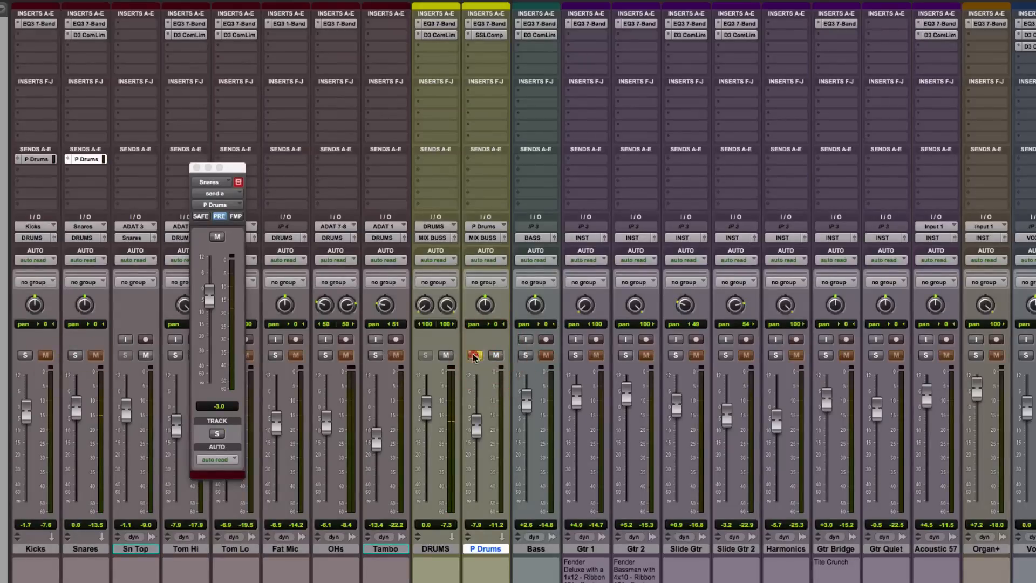
# Bypass the EQ3 7-Band and SSLComp inserts on the P Drums track
pyautogui.keyDown('super'); pyautogui.click(496, 20); pyautogui.keyUp('super')
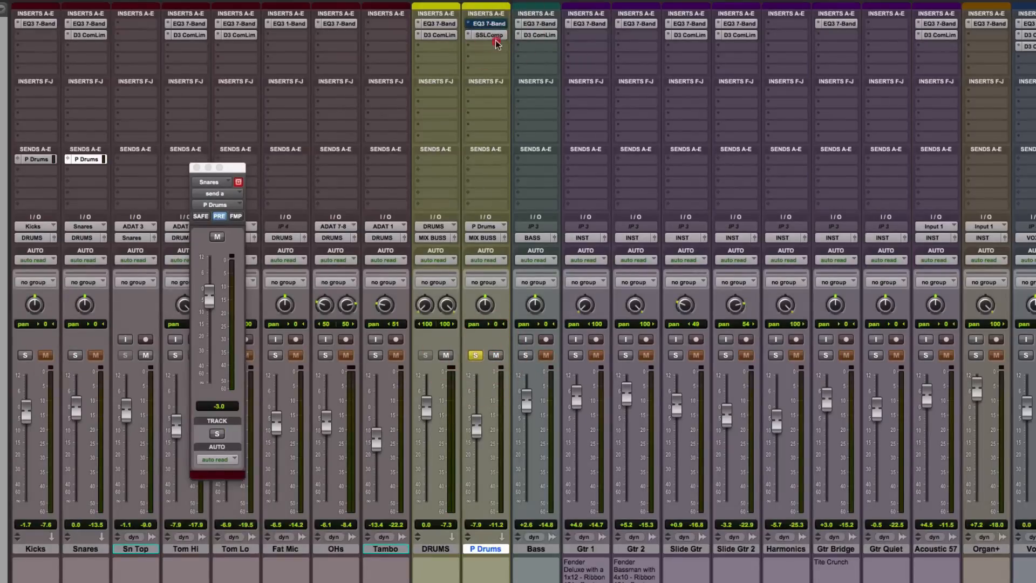
pyautogui.click(495, 40)
pyautogui.click(493, 36)
pyautogui.keyDown('super'); pyautogui.click(494, 37); pyautogui.keyUp('super')
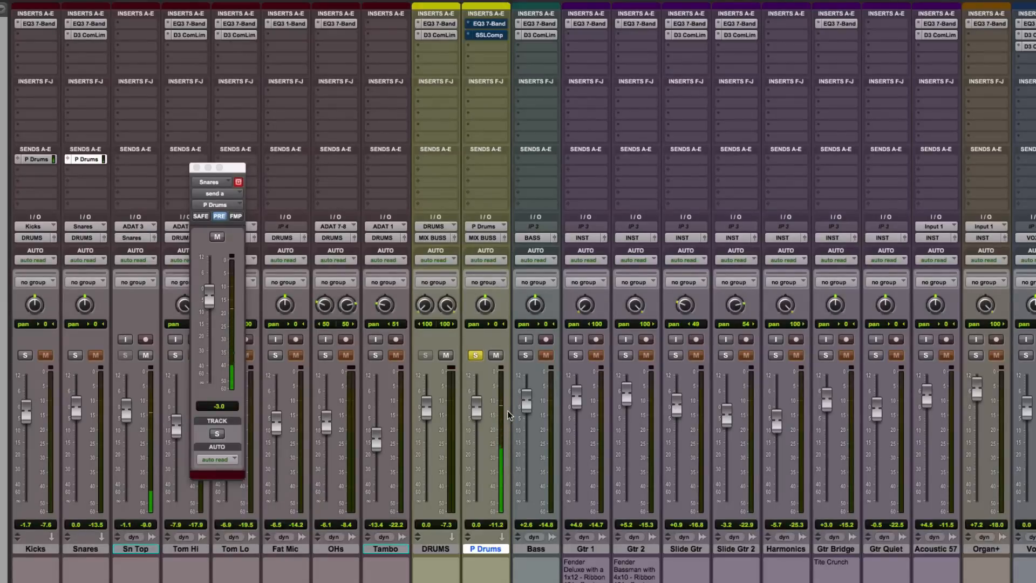
# Open the EQ3 7-Band plug-in on the P Drums track and move its window fully into view
pyautogui.click(491, 25)
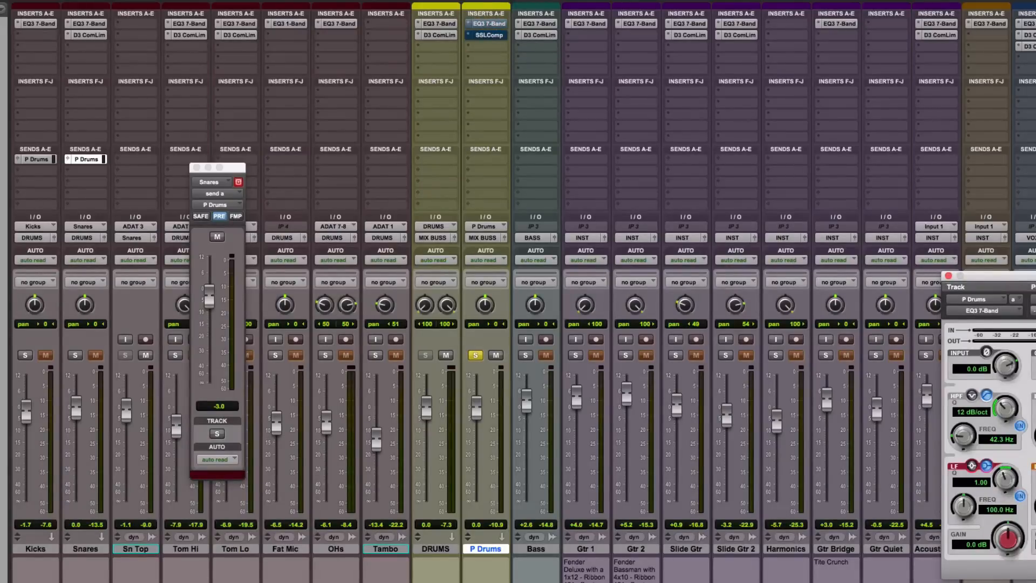
pyautogui.moveTo(993, 276); pyautogui.dragTo(567, 134)
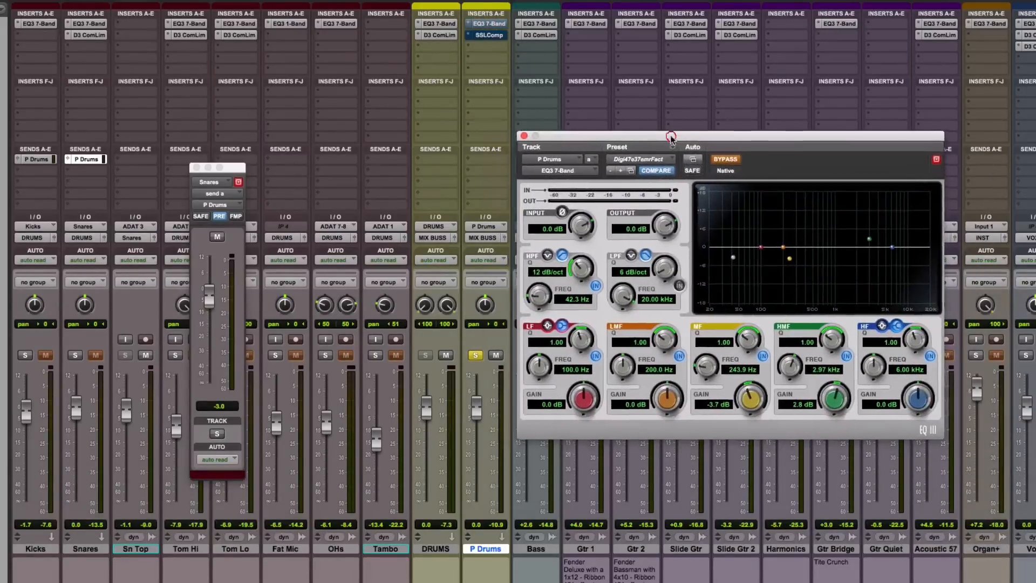
# Take the P Drums EQ3 7-Band out of bypass, compare it bypassed and active during playback, and close its window with the EQ active
pyautogui.click(728, 159)
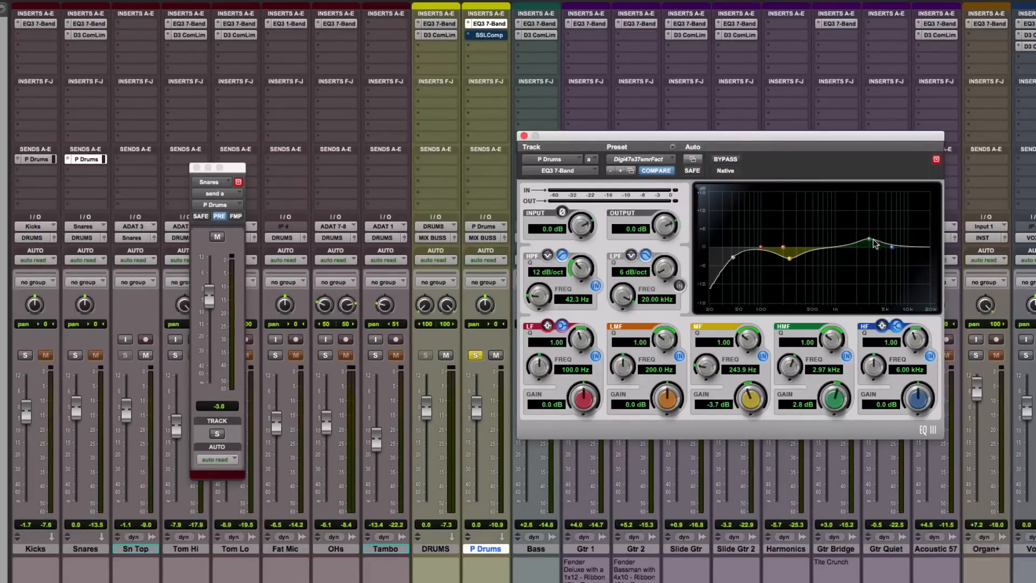
pyautogui.click(732, 160)
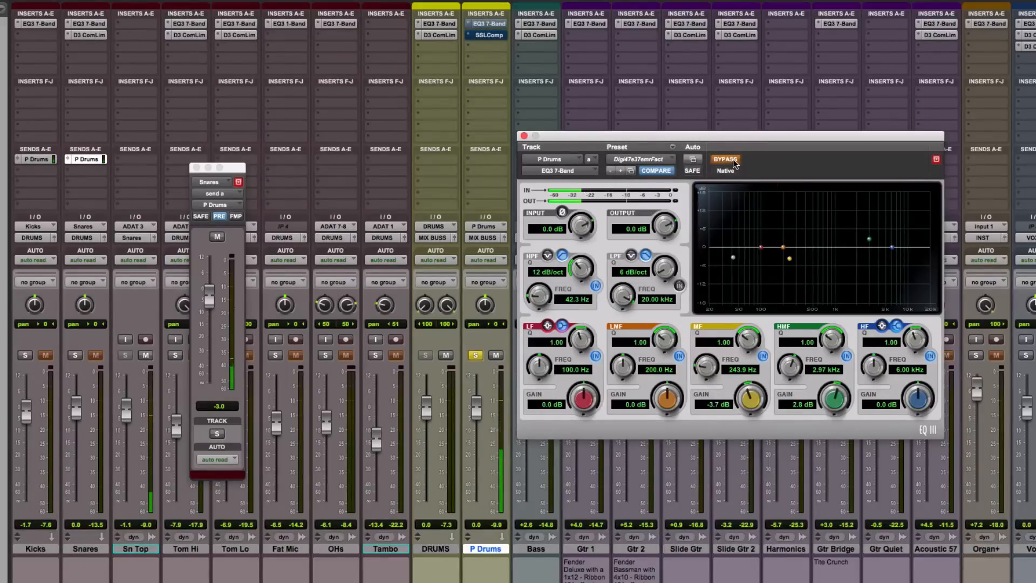
pyautogui.click(733, 162)
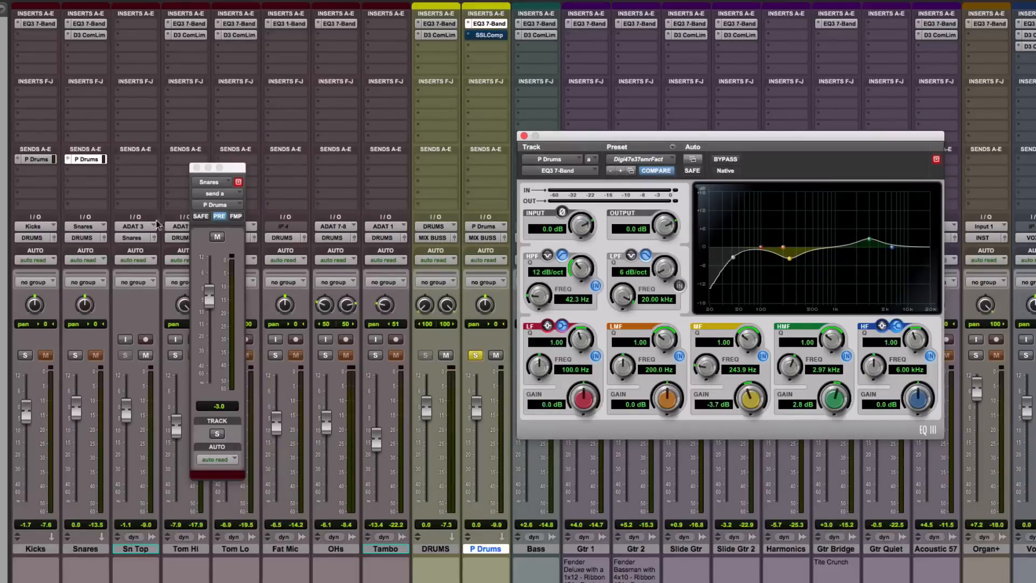
pyautogui.click(525, 135)
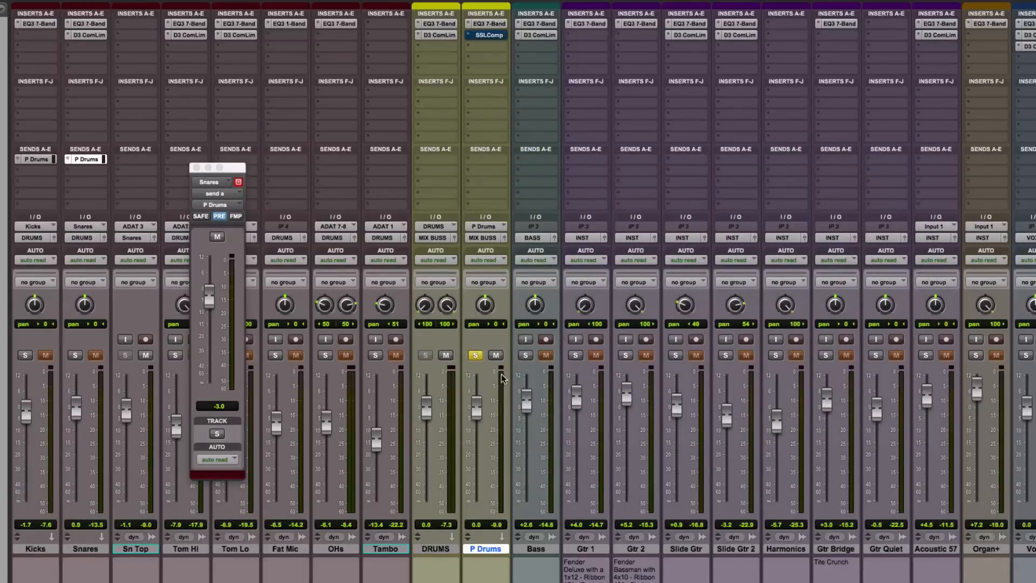
# Open the SSLComp plug-in on the P Drums track, review its attack, ratio and threshold settings, and take it out of bypass
pyautogui.click(495, 37)
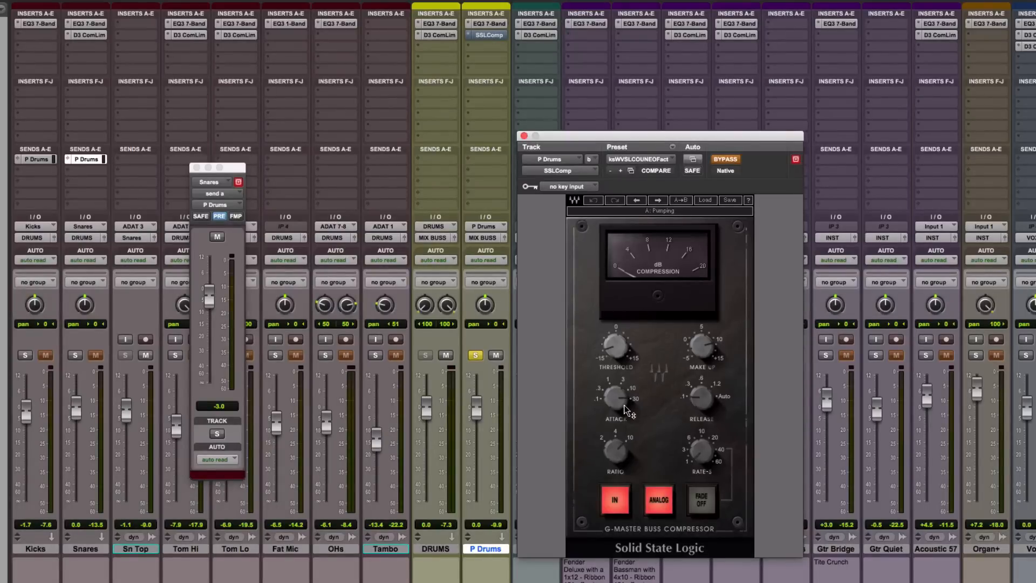
pyautogui.moveTo(626, 407)
pyautogui.moveTo(641, 450)
pyautogui.moveTo(620, 351)
pyautogui.click(725, 159)
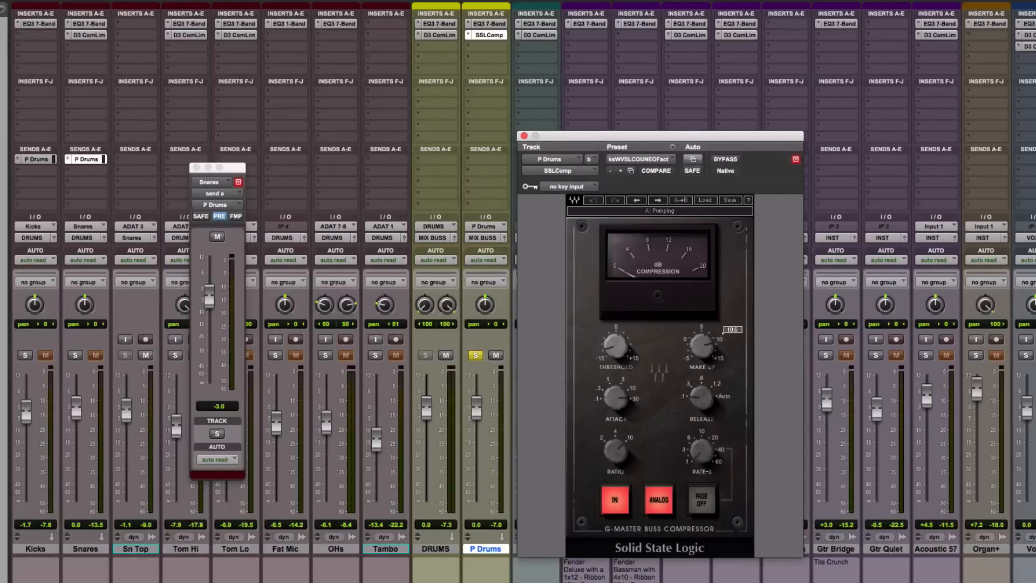
# Turn down the SSLComp make-up gain to compare during playback, and raise it back to its high setting
pyautogui.click(705, 350)
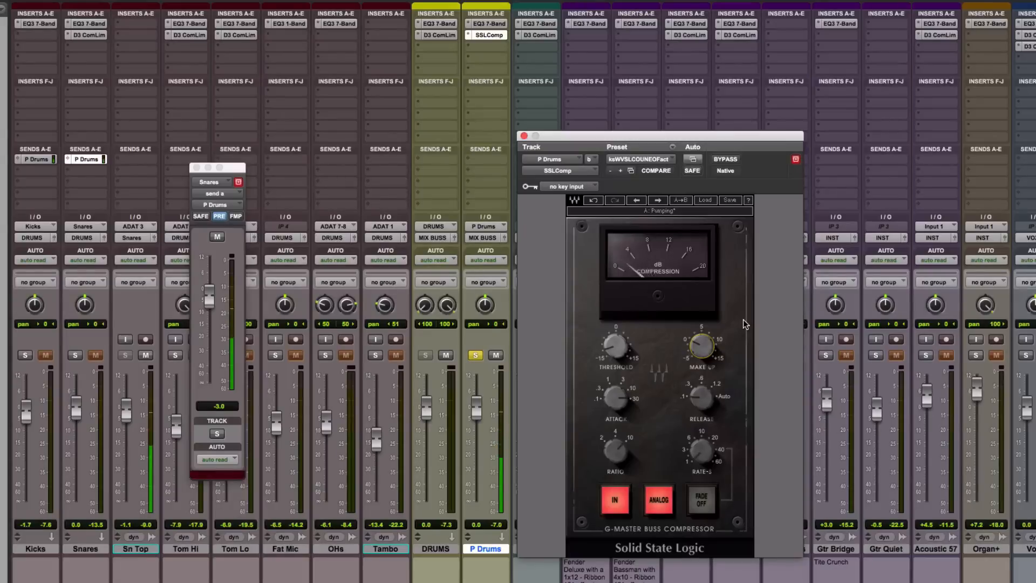
pyautogui.click(708, 345)
pyautogui.moveTo(701, 345); pyautogui.dragTo(701, 324)
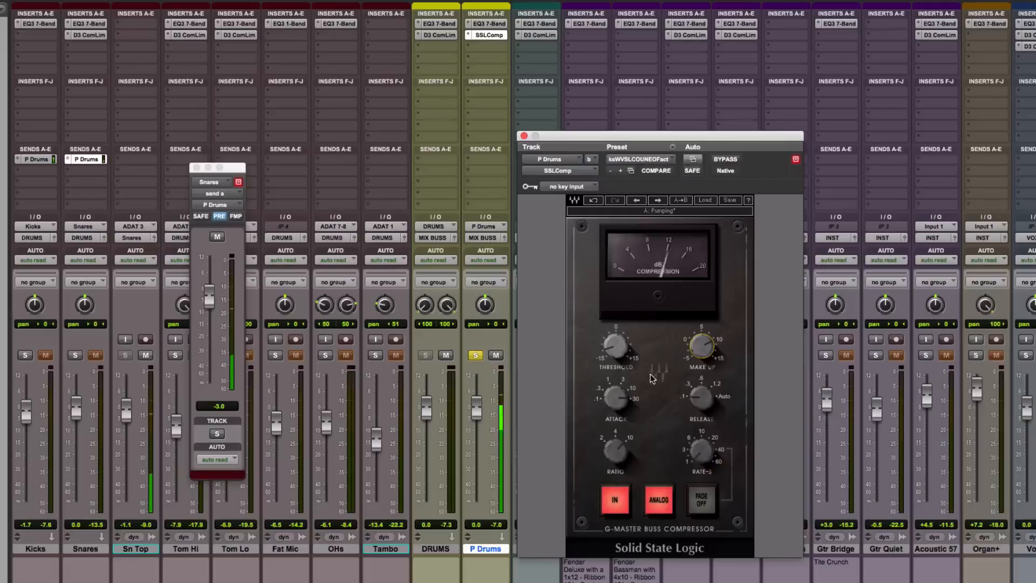
# Try a fast attack on the SSLComp compressor, check the release control, and return the attack to 30
pyautogui.click(615, 399)
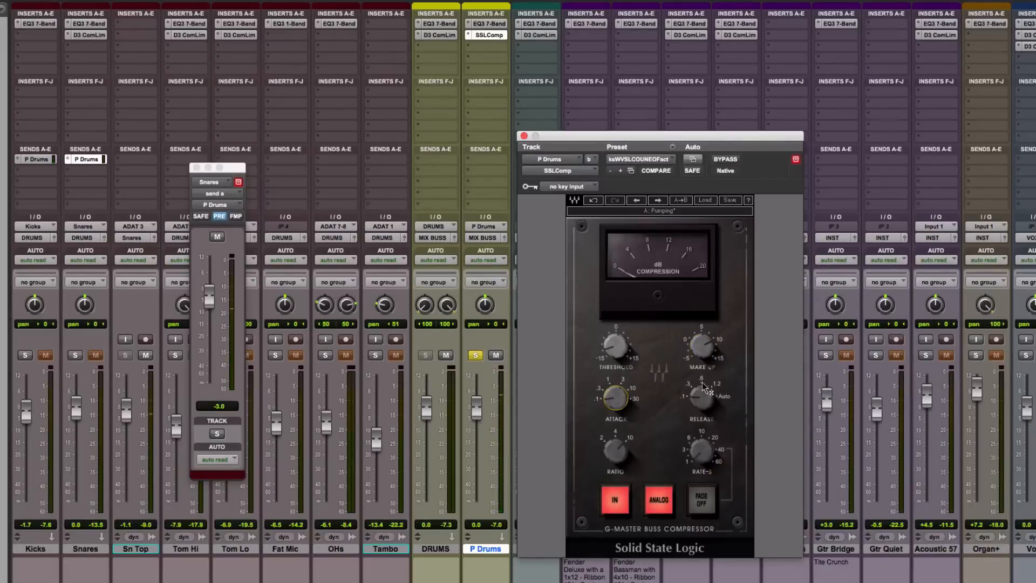
pyautogui.moveTo(701, 398)
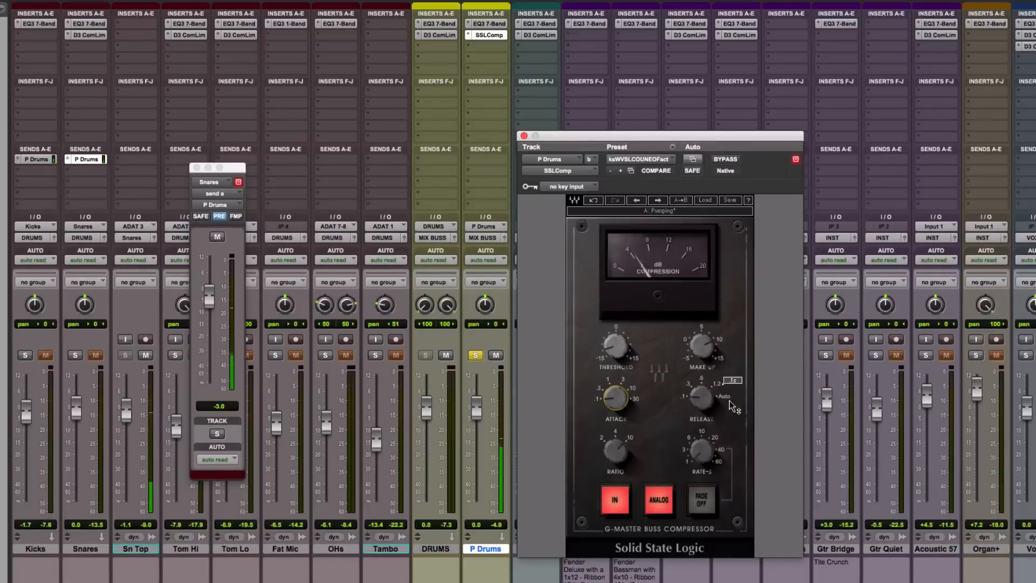
pyautogui.moveTo(614, 398)
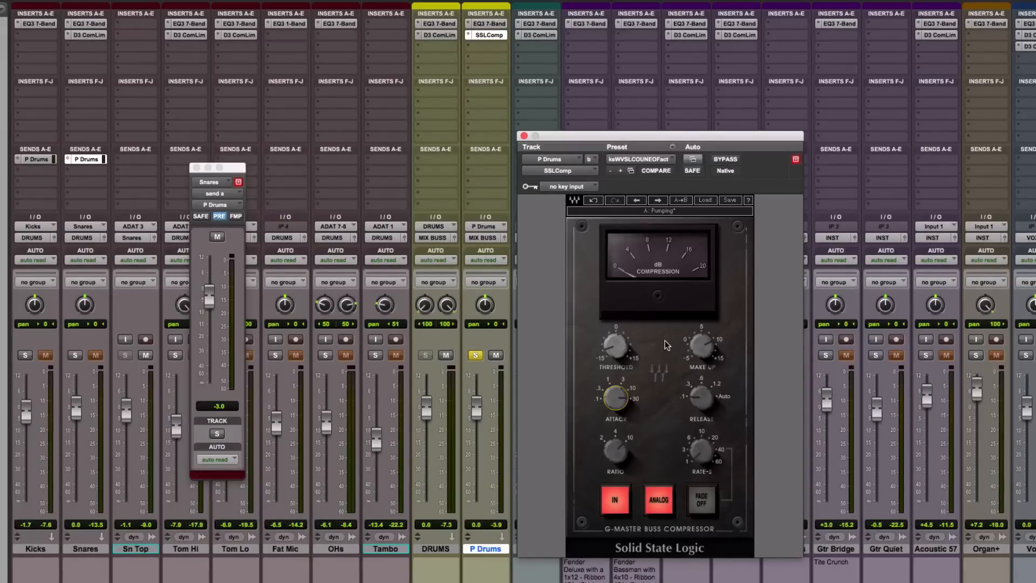
# Close the SSLComp and Snares send windows, and take the P Drums track out of solo
pyautogui.click(522, 137)
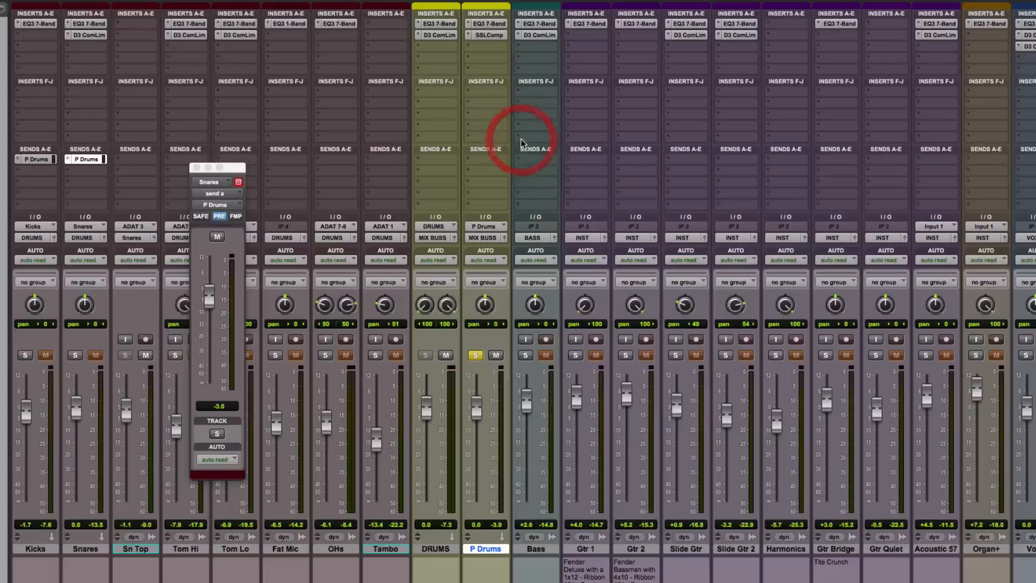
pyautogui.click(196, 167)
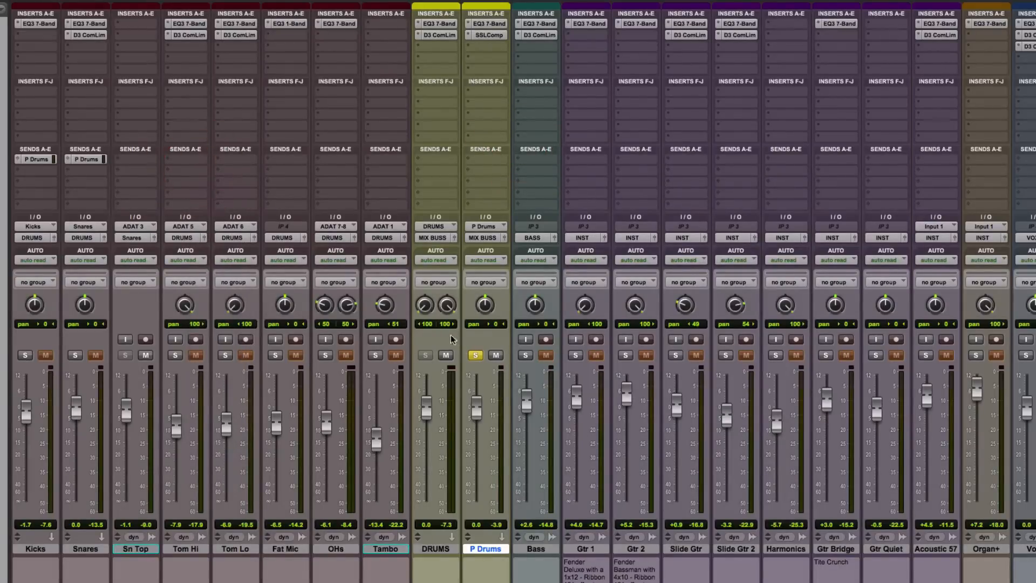
pyautogui.click(475, 355)
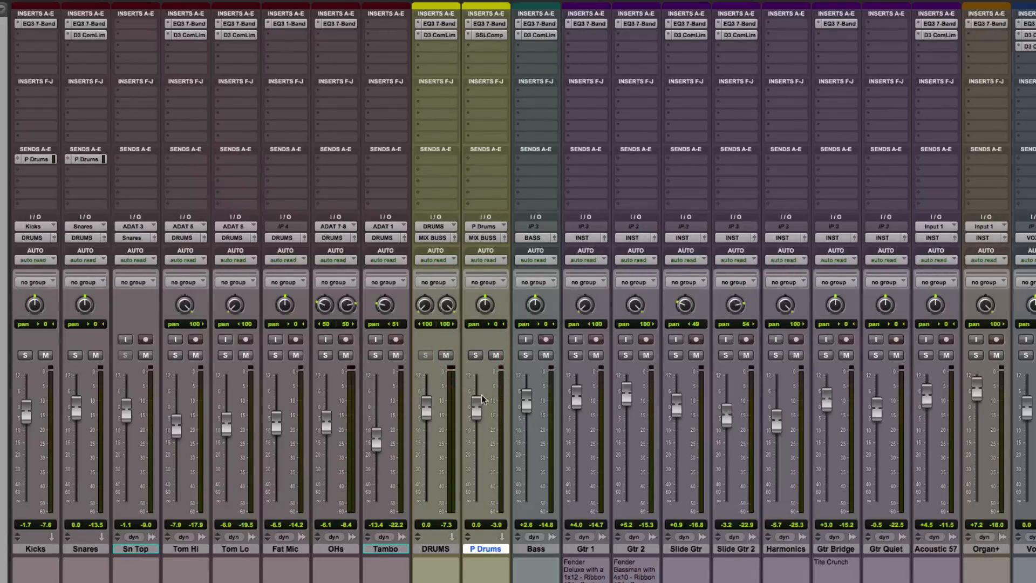
# Pull the P Drums fader down to -∞, start playback, and blend the track in by raising it to -10.5 dB
pyautogui.moveTo(479, 402); pyautogui.dragTo(474, 574)
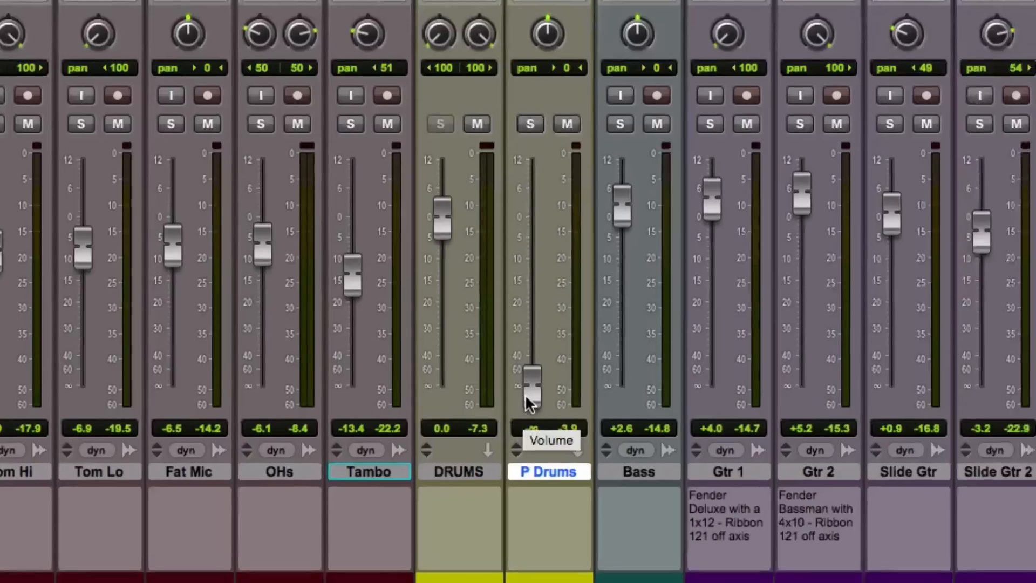
pyautogui.press('space')
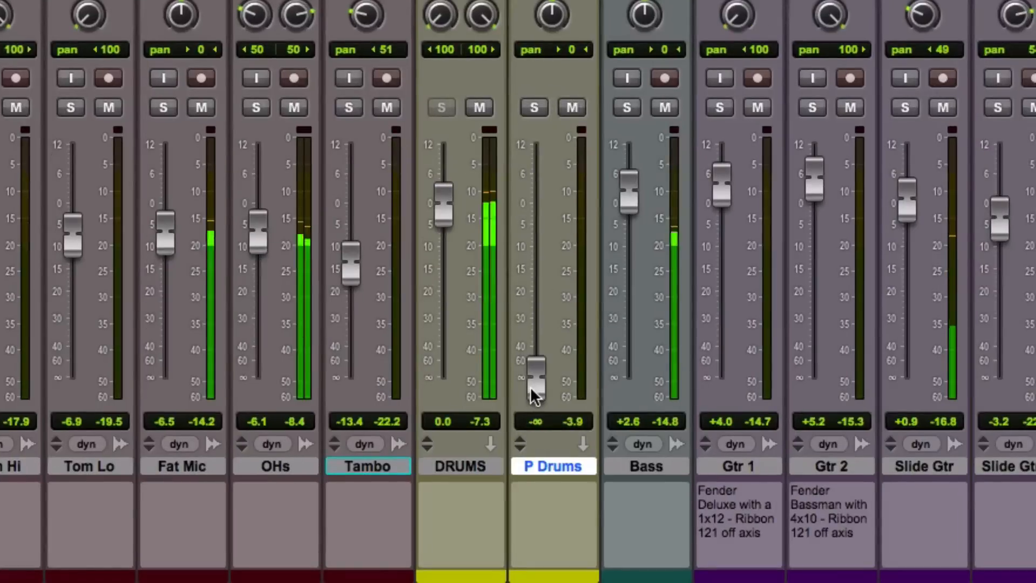
pyautogui.moveTo(531, 389); pyautogui.dragTo(545, 258)
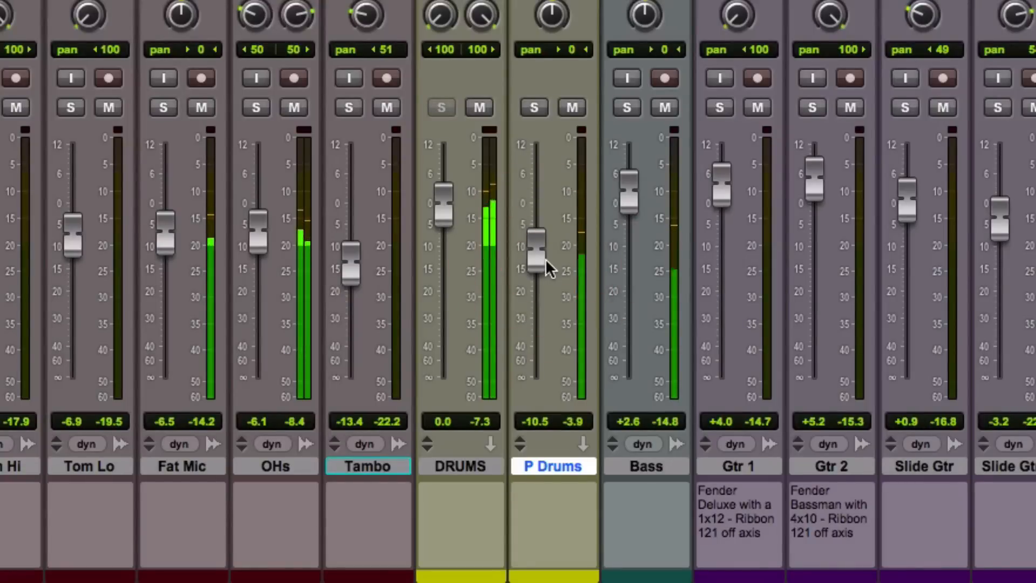
# Mute and unmute the P Drums track during playback to compare the mix without and with parallel compression
pyautogui.click(573, 108)
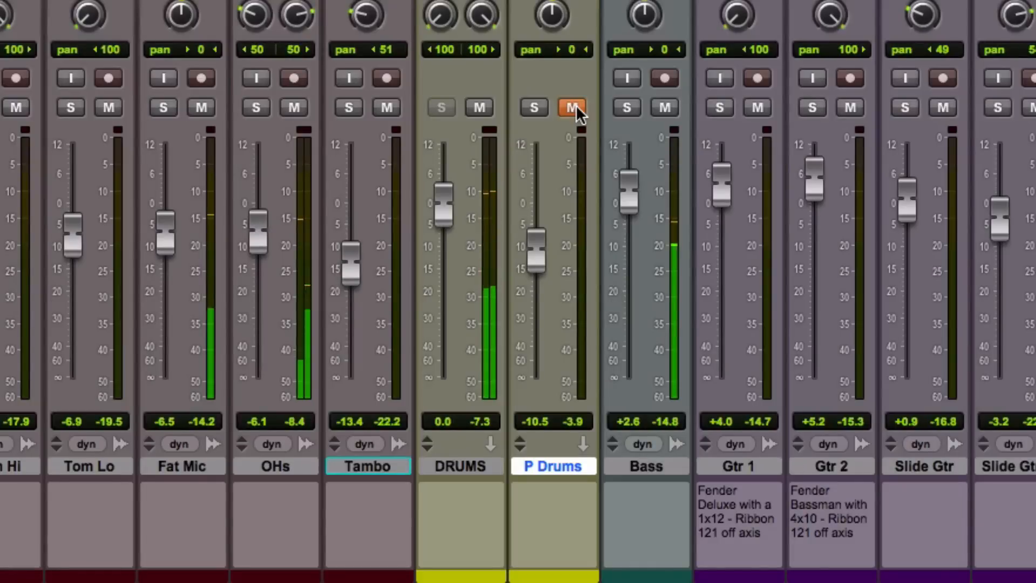
pyautogui.click(575, 108)
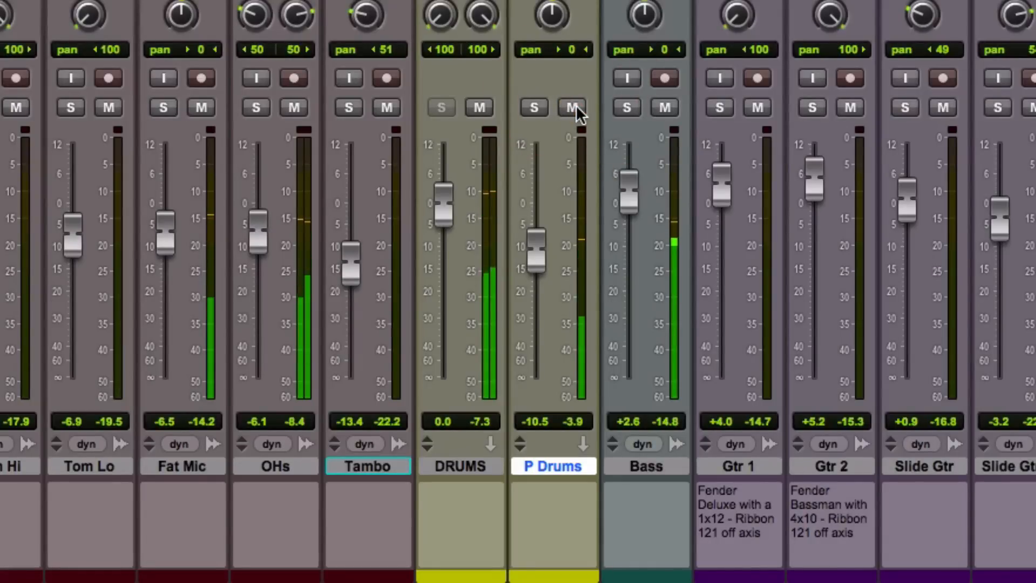